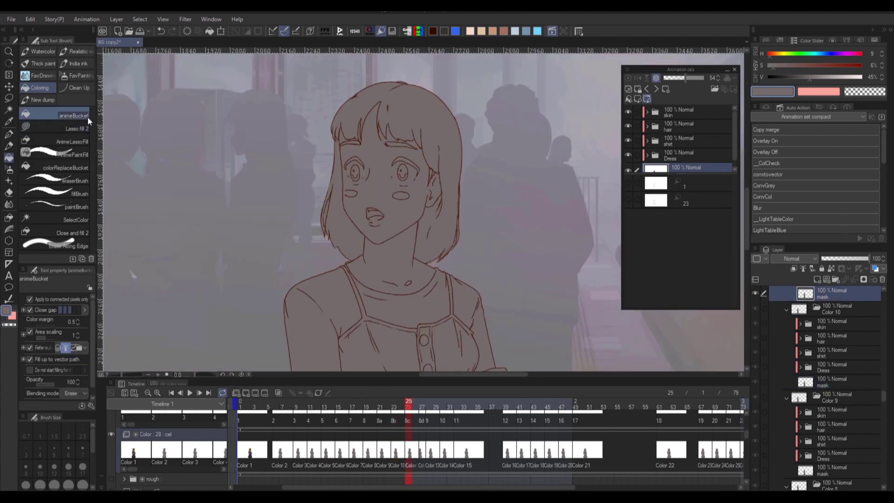
Touch up the character's colour mask on the cels from frame 25 to frame 30 with animeBucket and Lasso fill 2.
scroll(448, 244, up, 2)
key(g)
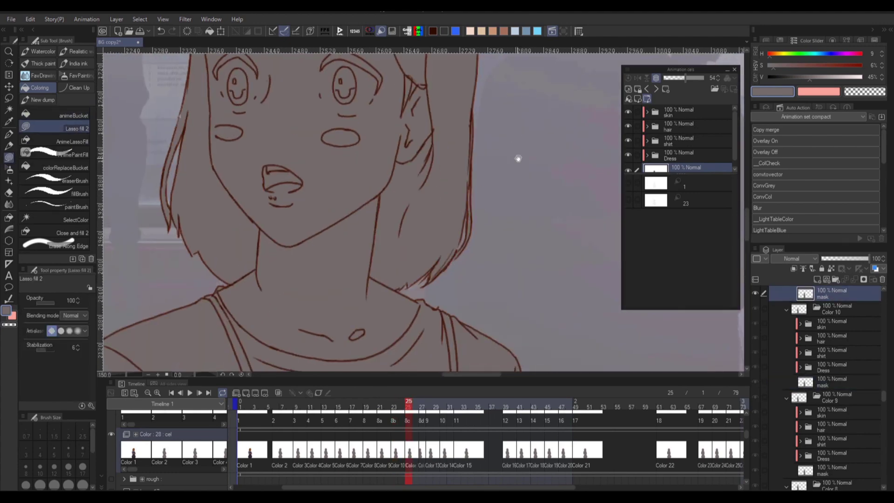
scroll(518, 158, down, 2)
key(g)
key(Right)
scroll(495, 231, up, 1)
scroll(527, 191, down, 1)
key(Right)
scroll(462, 231, up, 2)
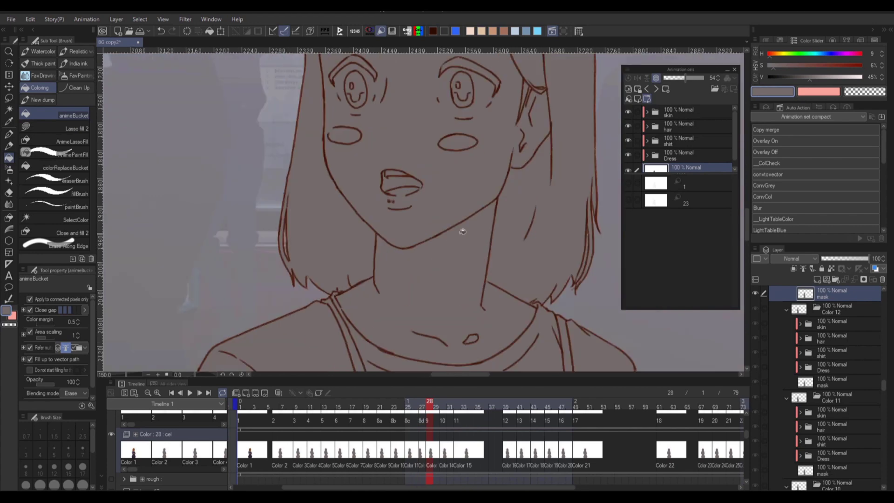
scroll(463, 231, down, 4)
key(g)
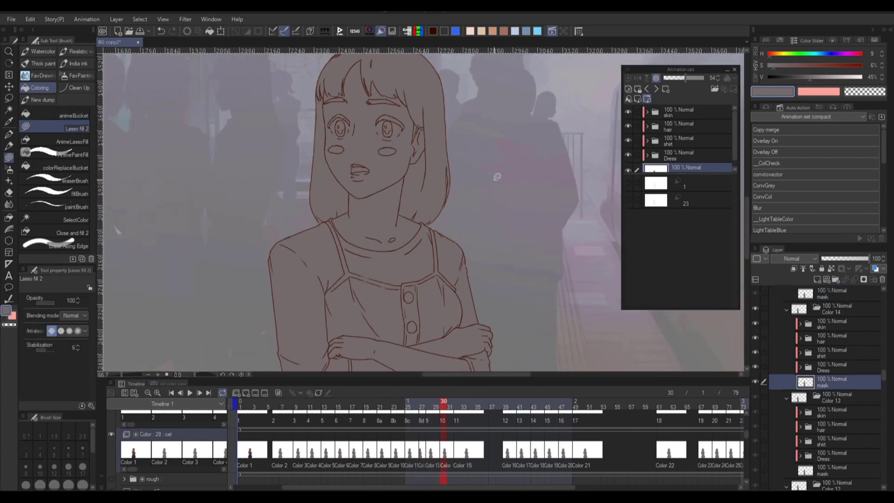
Lasso-fill the mask along the hair edge on frame 41 and touch up the mask on the cels through frame 45.
scroll(507, 223, up, 4)
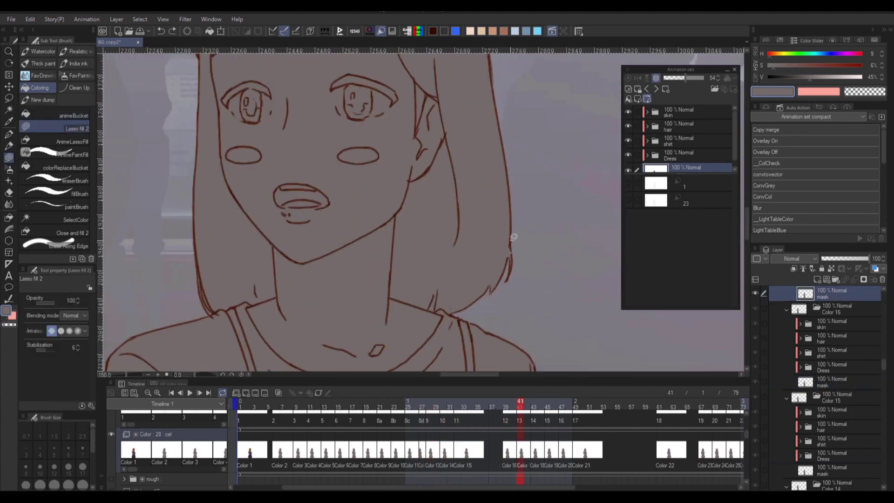
drag(513, 236, 512, 272)
scroll(516, 270, down, 2)
key(Right)
scroll(517, 270, up, 2)
key(g)
key(g)
key(Right)
scroll(529, 242, down, 1)
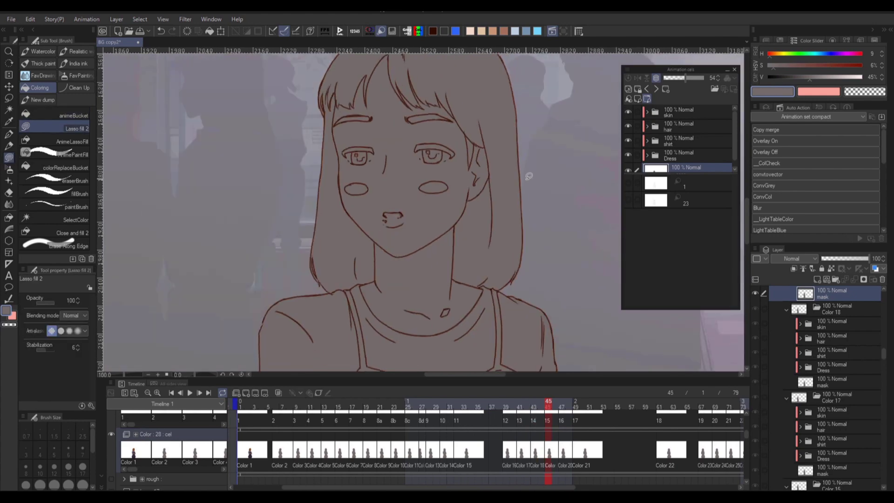
scroll(529, 176, down, 2)
key(g)
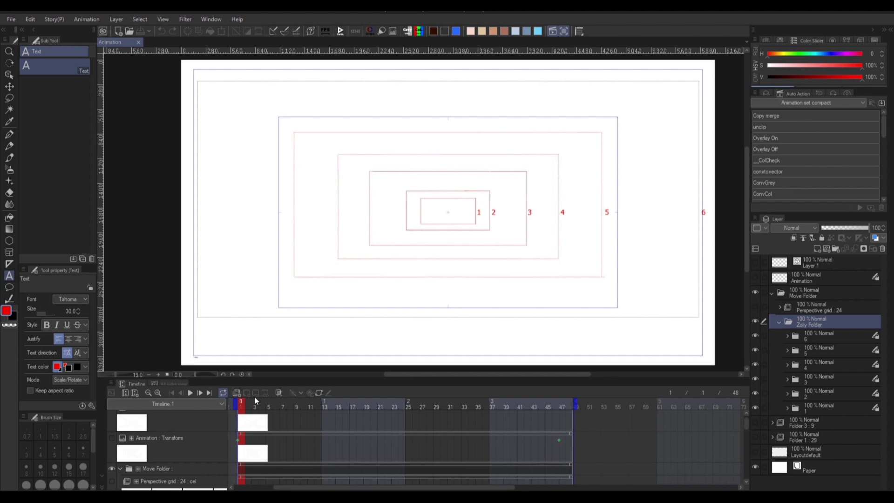
Finish the red handwritten note "FOCUSED PLANE" with the pencil brush beside rectangle 5 on frame 1.
drag(296, 407, 236, 404)
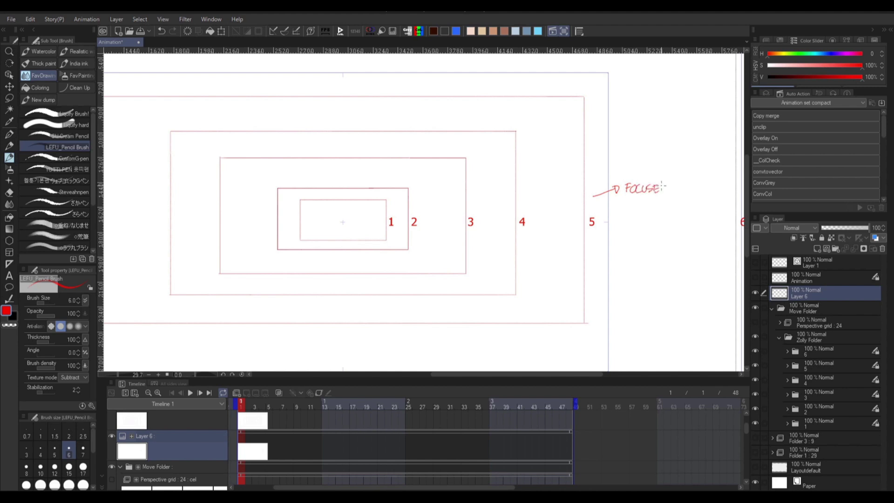
drag(662, 185, 660, 191)
drag(678, 185, 661, 189)
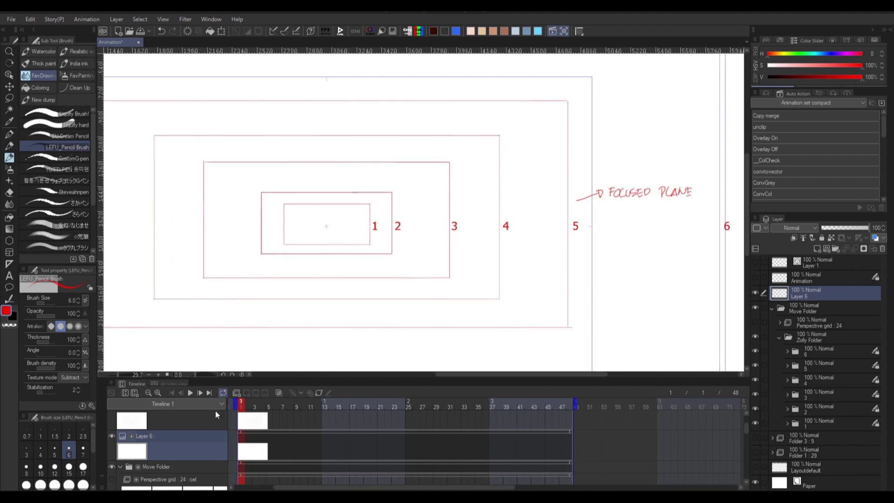
Add a raster layer named guide and draw blue corner marks over the corners of rectangle 5.
click(818, 250)
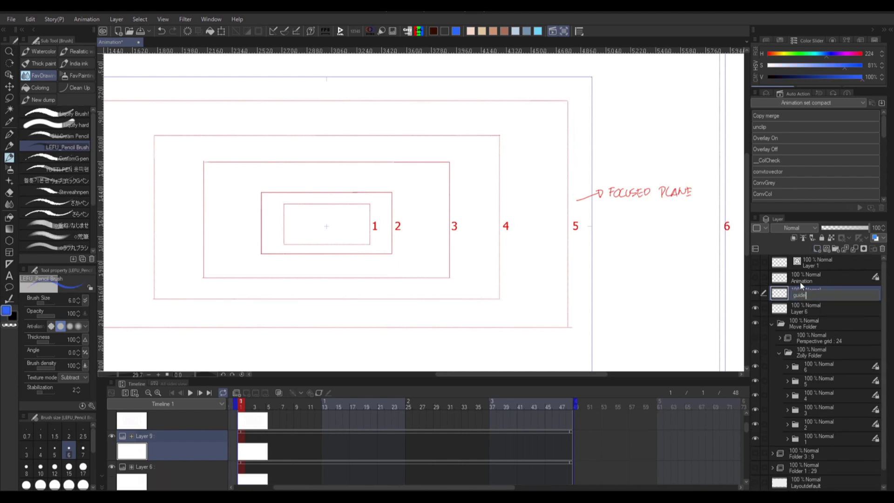
drag(571, 99, 571, 116)
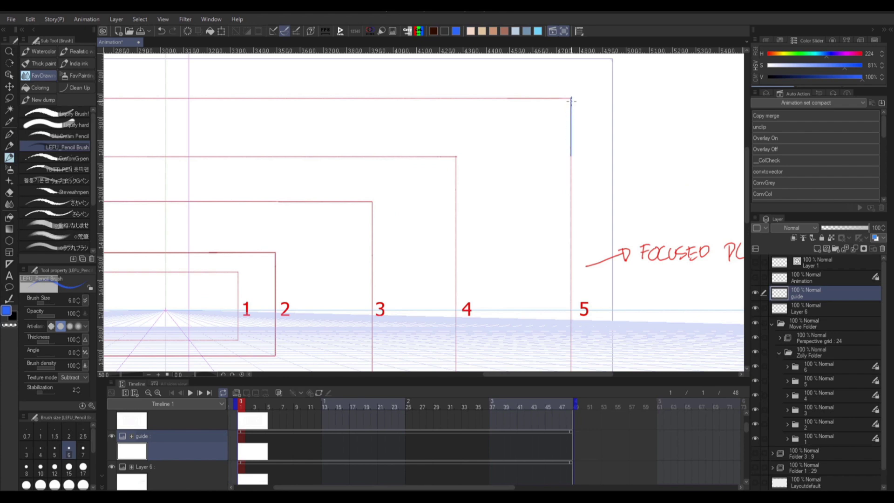
scroll(600, 251, down, 4)
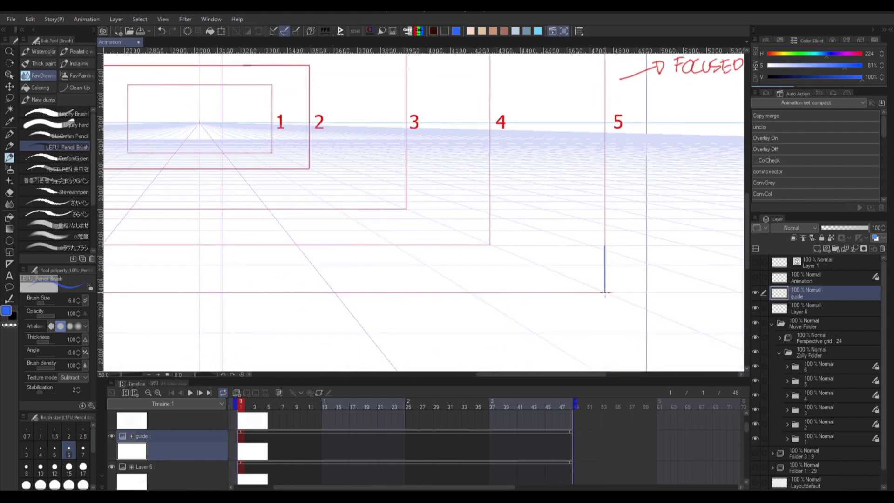
drag(380, 242, 380, 295)
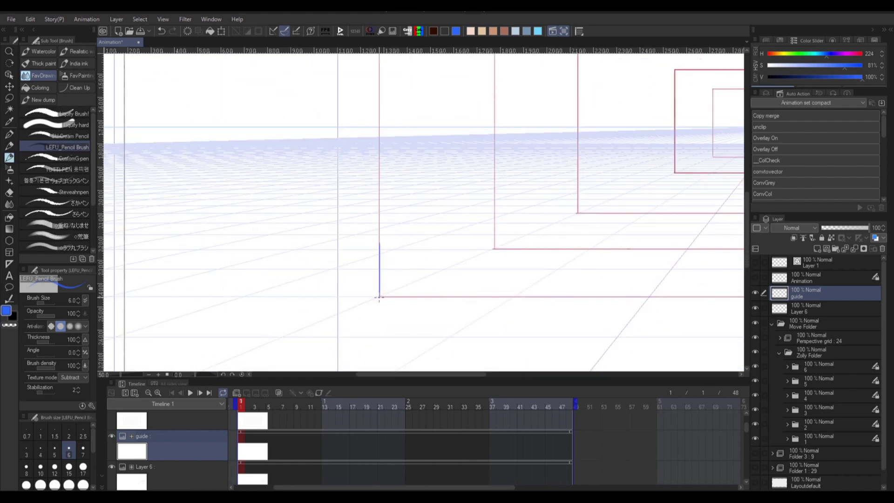
scroll(467, 305, down, 3)
drag(644, 180, 620, 175)
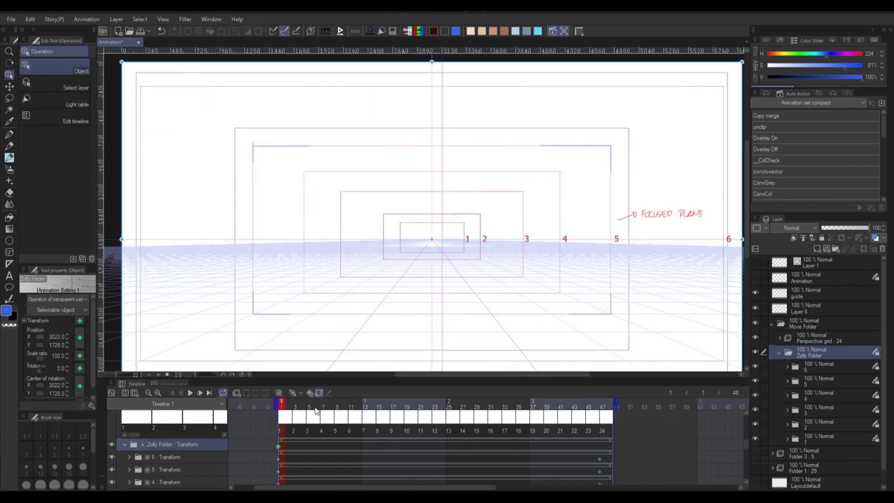
Add a transform keyframe to the Zolly Folder at frame 48 and set its scale ratio to 59.8, matching rectangle 5 to the guide marks.
click(455, 418)
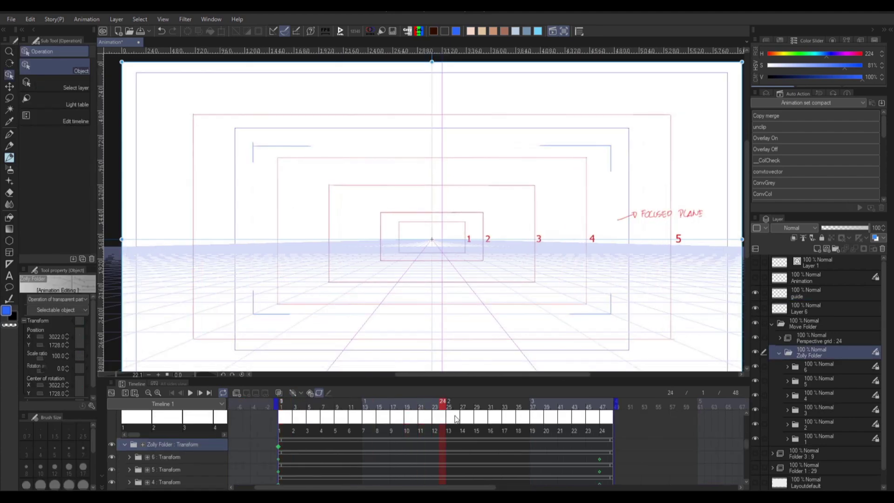
drag(455, 418, 597, 431)
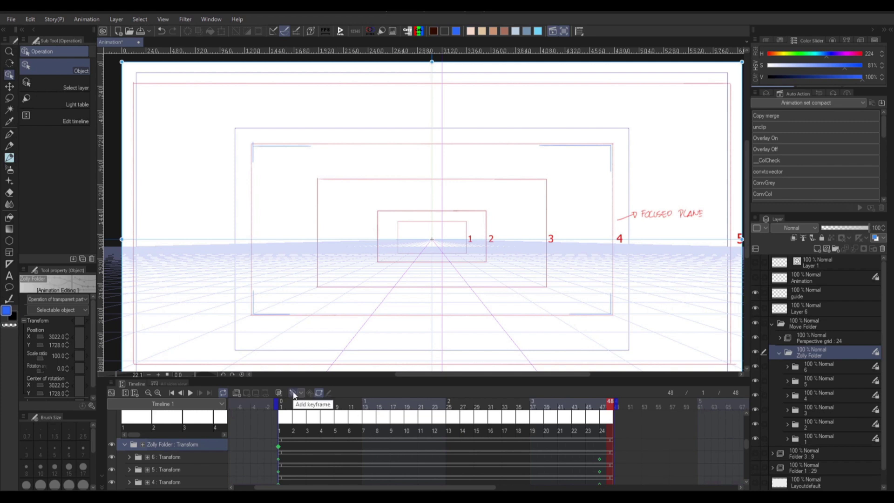
drag(66, 357, 67, 357)
scroll(322, 278, up, 1)
scroll(323, 278, up, 1)
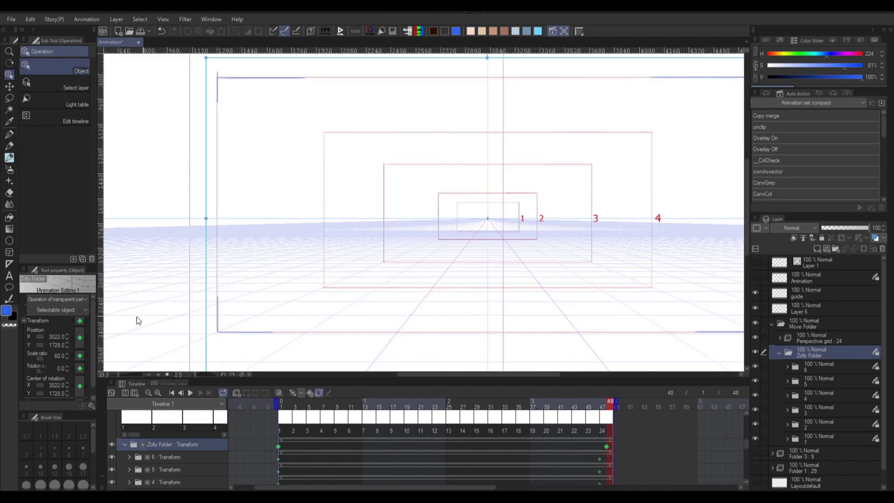
click(67, 357)
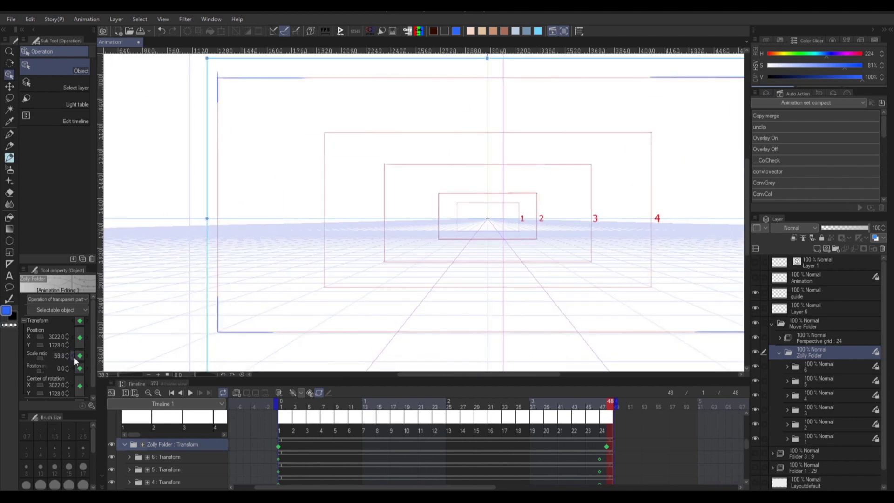
scroll(535, 252, down, 2)
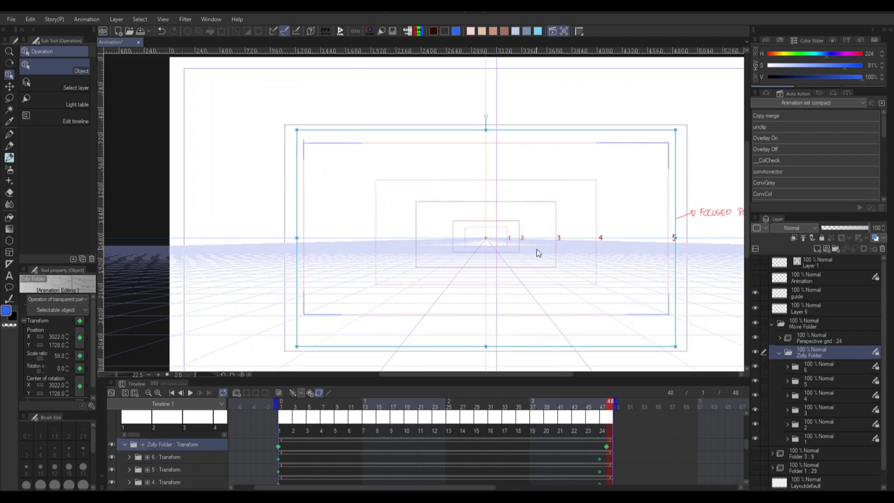
scroll(593, 212, down, 1)
Key the Zolly Folder at frame 25 with a scale ratio of 74, and hide the handwritten note on Layer 6.
click(449, 406)
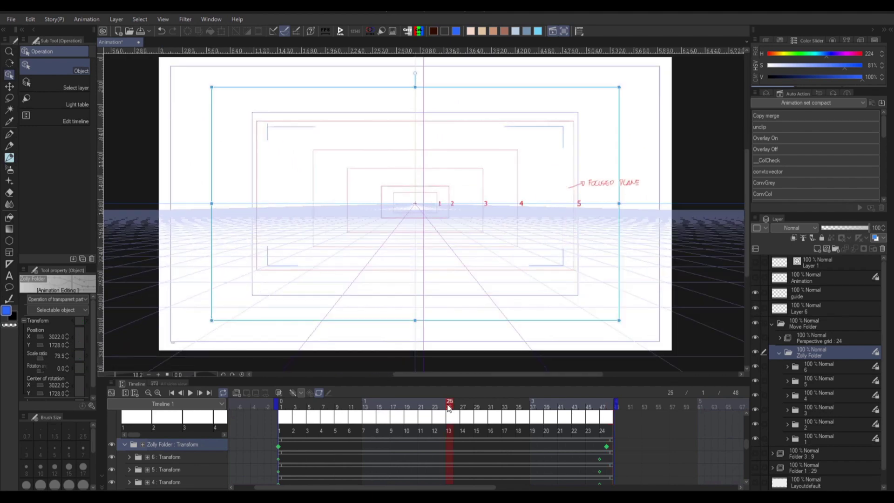
click(293, 393)
click(60, 356)
text(74)
key(Return)
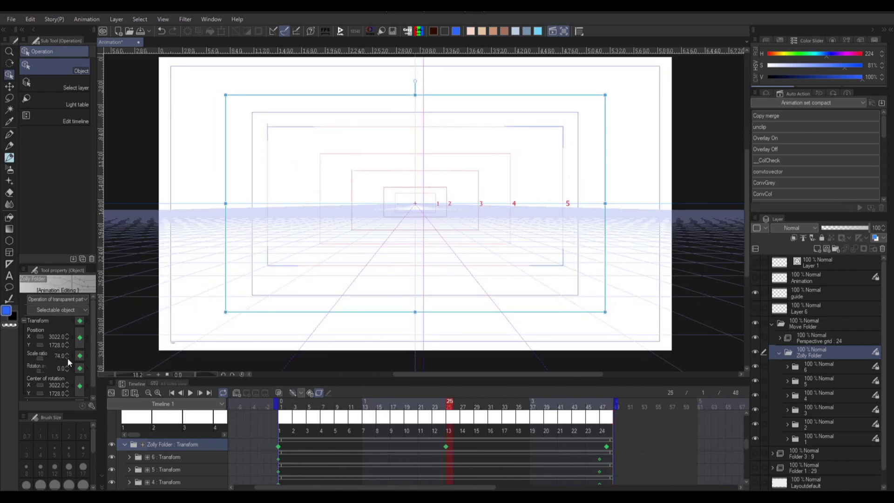
scroll(399, 166, up, 2)
click(755, 308)
Key the Zolly Folder's scale ratio at 65.7 on frame 37, and fit rectangle 5 to the guide marks on frame 13.
click(533, 407)
click(64, 357)
click(65, 357)
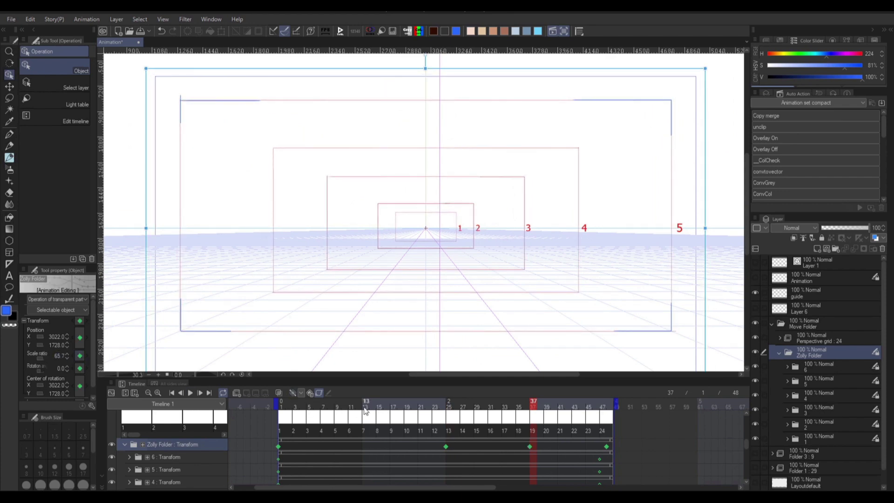
click(366, 406)
click(68, 358)
click(68, 358)
Key the Zolly Folder's scale ratio on frames 7, 19 and 31 so rectangle 5 stays aligned with the guide marks.
click(323, 406)
scroll(536, 263, down, 3)
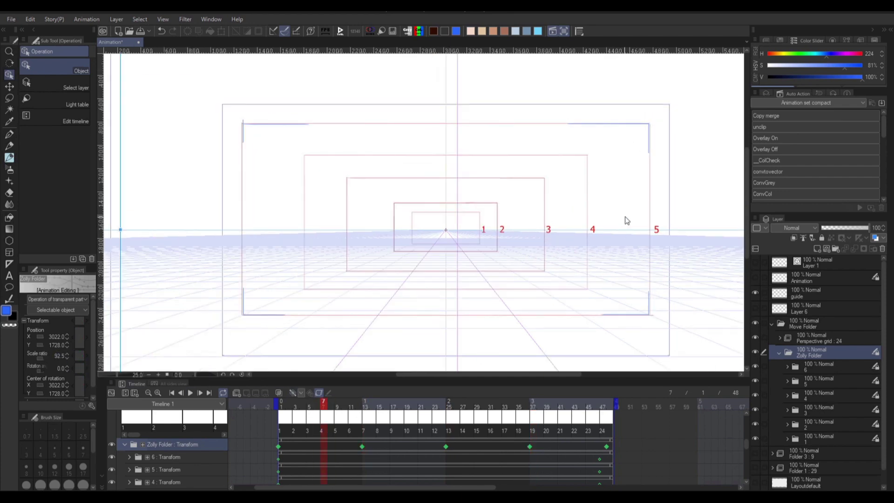
scroll(458, 221, up, 3)
click(62, 356)
click(407, 406)
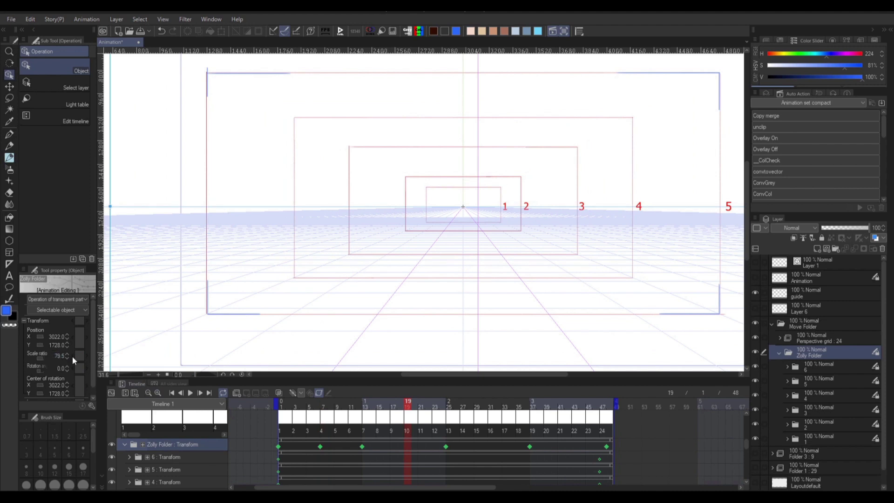
click(68, 356)
click(491, 406)
click(66, 355)
Key the Zolly Folder at frame 42 with a scale ratio of 62.7.
click(532, 406)
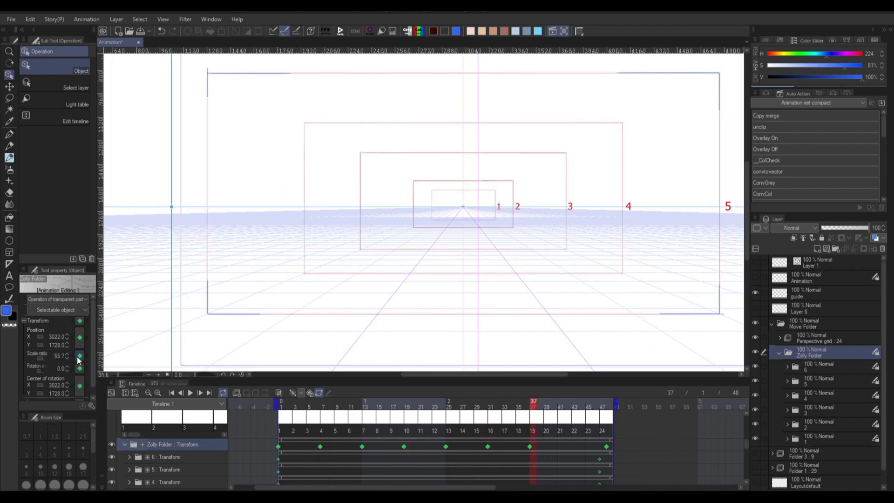
click(567, 407)
click(62, 356)
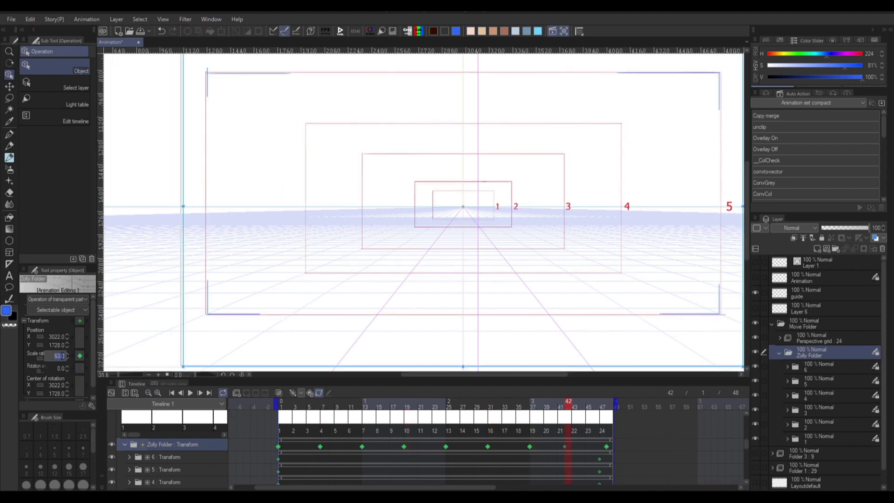
click(62, 356)
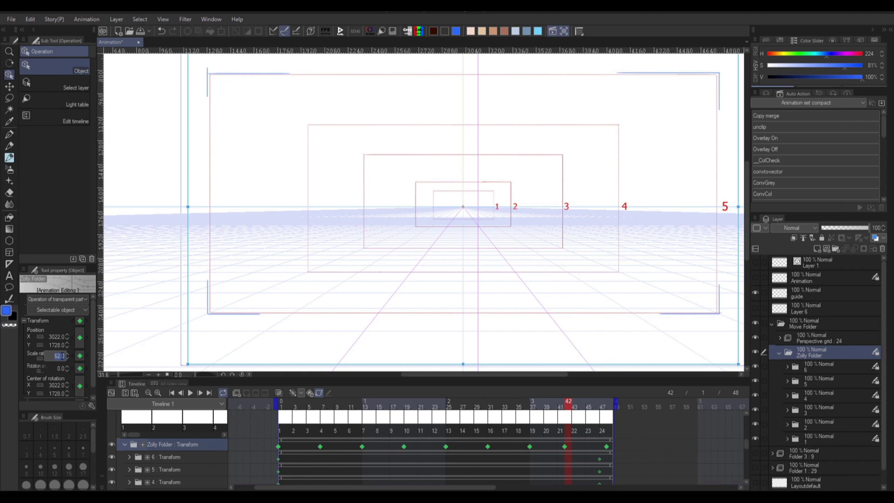
key(Return)
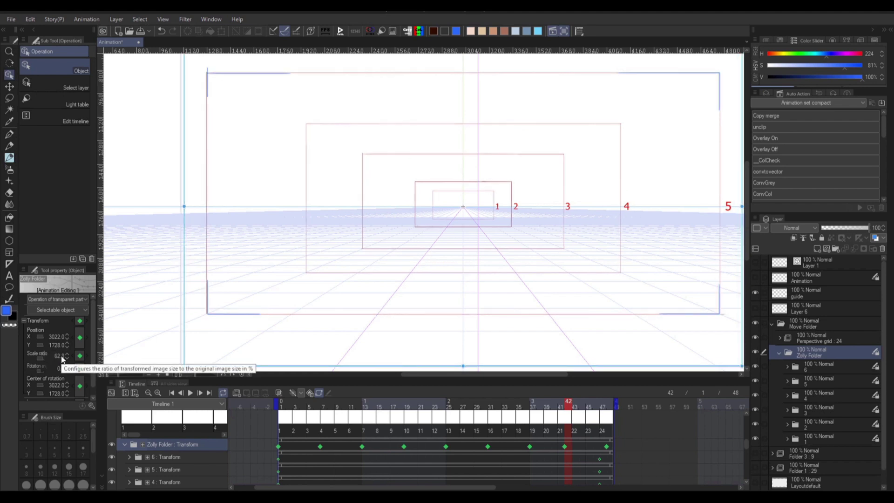
Hide the Perspective grid and play back the Zolly Folder animation against the guide marks.
click(755, 337)
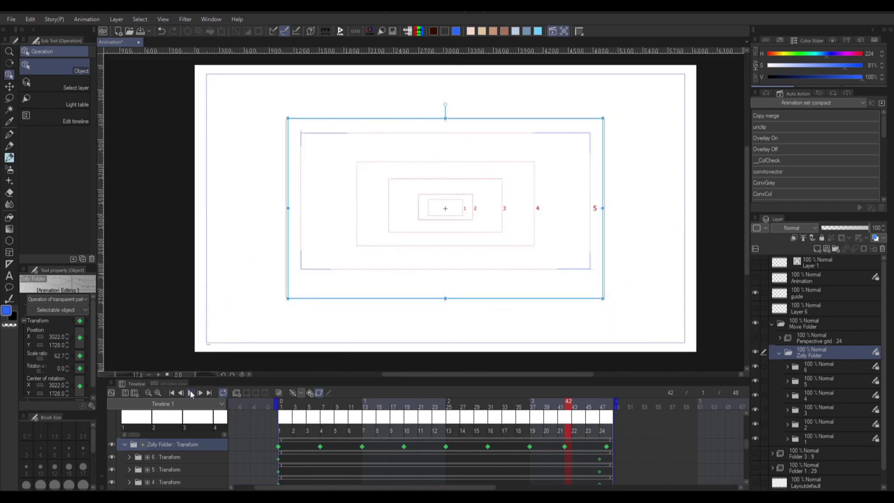
click(190, 393)
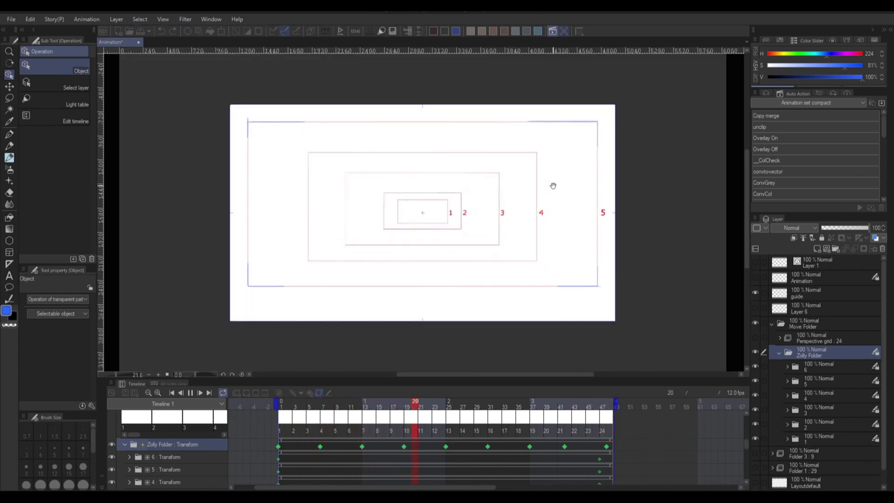
scroll(553, 186, up, 1)
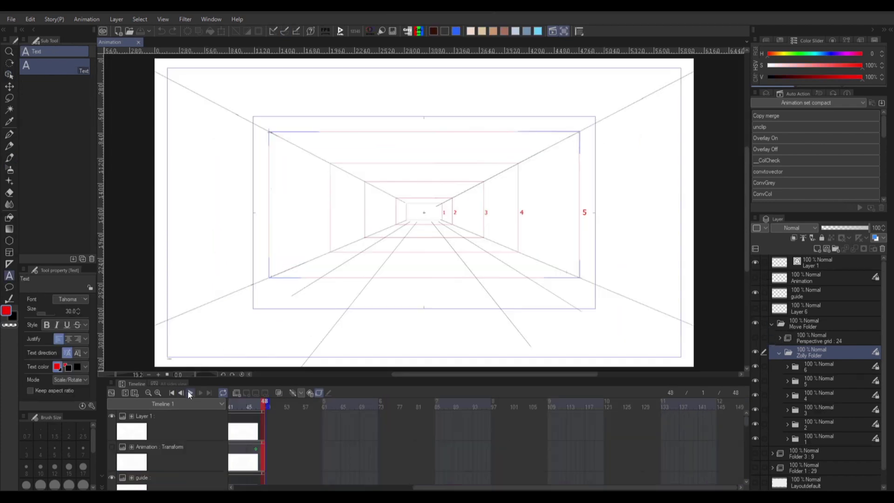
Play back the animation with the corridor perspective lines, and preview the same zolly move on the painted train station scene.
click(189, 392)
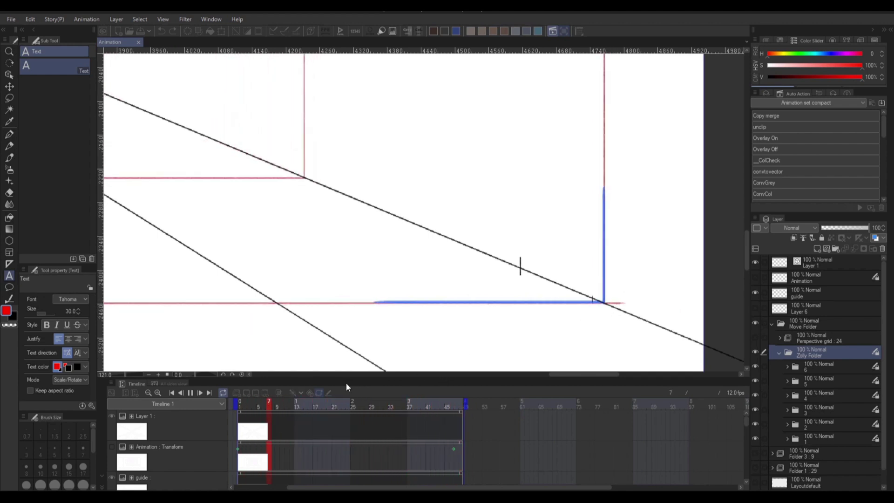
click(189, 393)
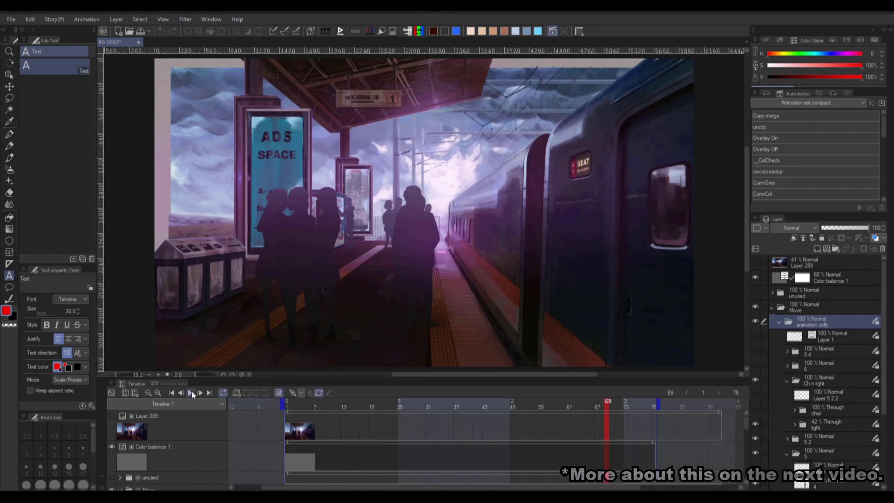
key(space)
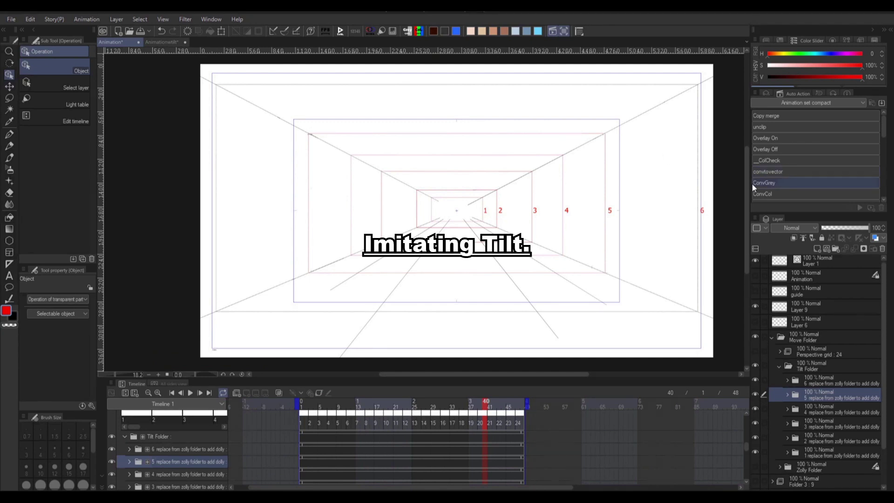
Draw a red arrow pointing at rectangle 2, then group the number 1 replace folder into a new folder named 1 Tilt.
key(b)
click(757, 308)
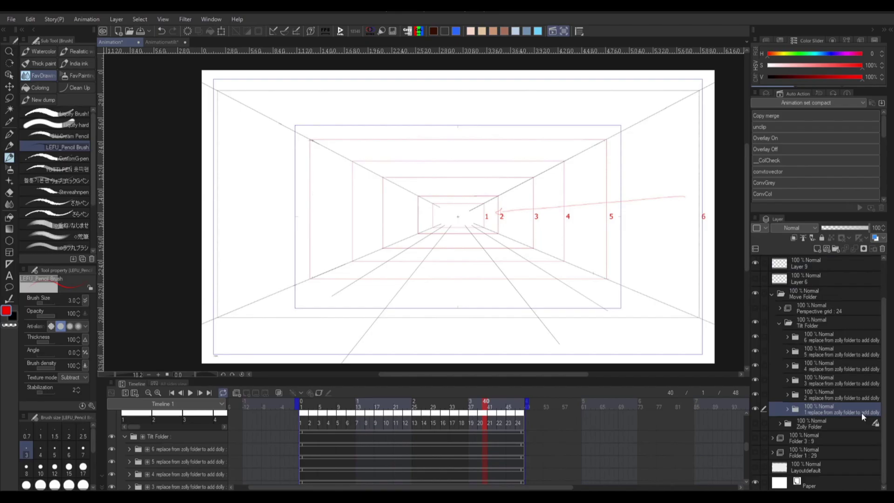
key(ctrl+g)
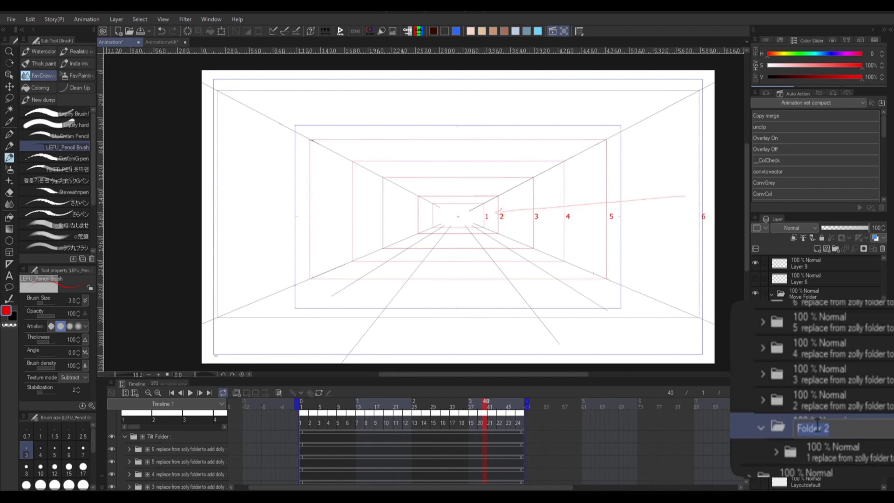
key(Return)
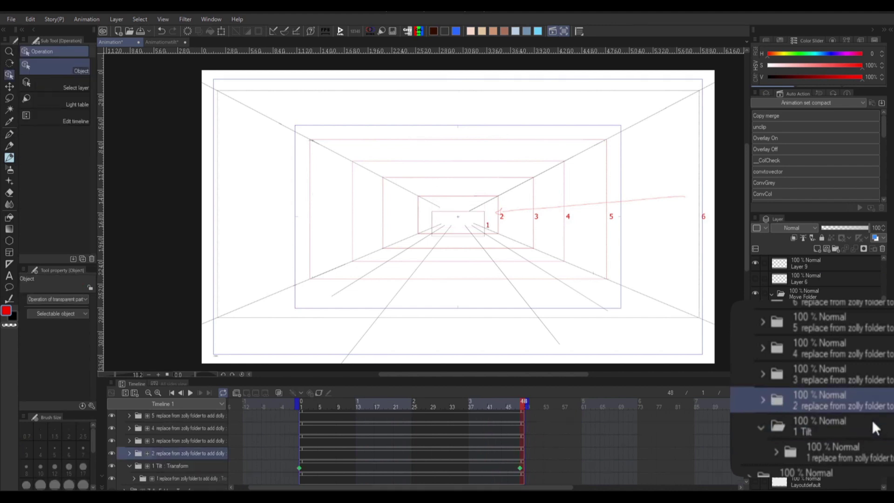
Group the number 2 replace folder together with 1 Tilt into a new folder named 2 Tilt.
ctrl+click(871, 426)
key(ctrl+g)
double_click(850, 399)
text(2 Tilt)
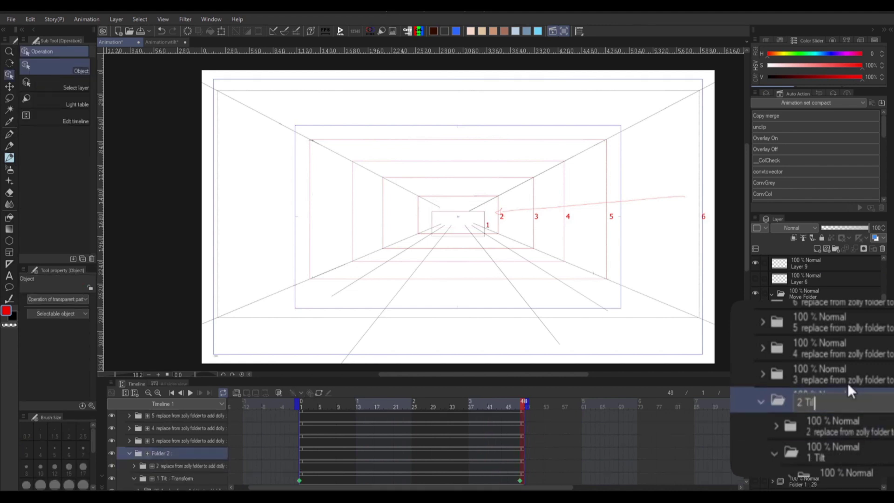
key(Return)
Group the number 3 replace folder together with 2 Tilt into a new folder named 3 Tilt.
click(852, 380)
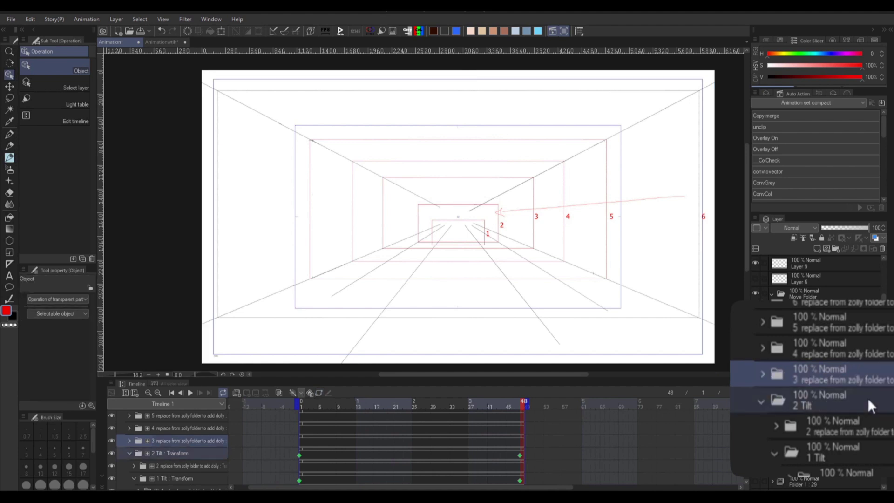
key(ctrl+g)
double_click(794, 357)
text(3 Tilt)
key(Return)
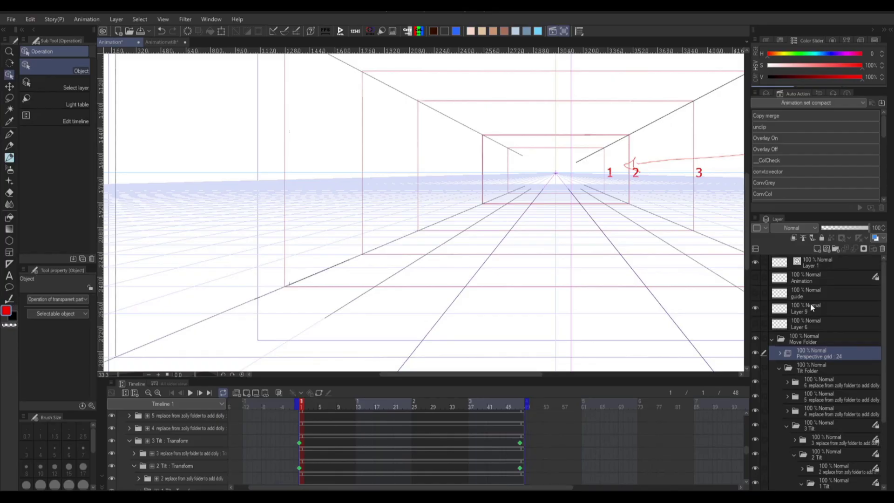
Annotate the floor gaps between the numbered rectangles on Layer 9 with red arcs and grid-space labels such as 2 SPACE, 3 SPACE and 10.
click(811, 305)
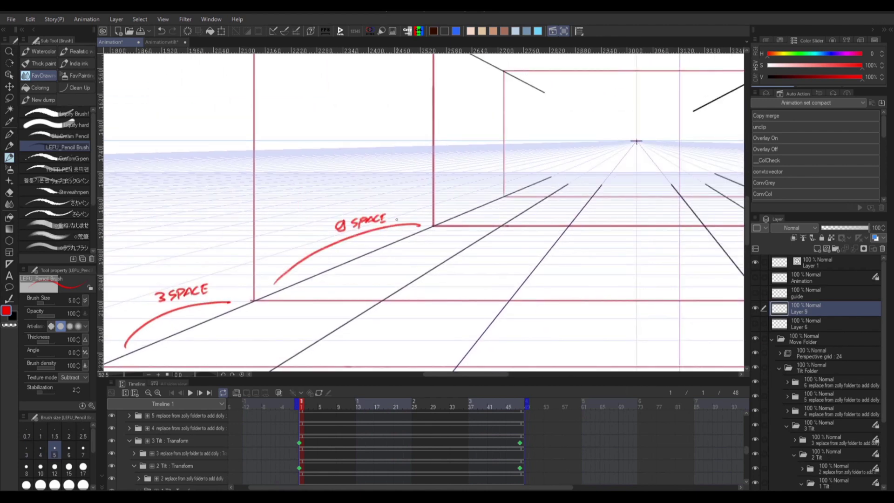
scroll(511, 222, down, 3)
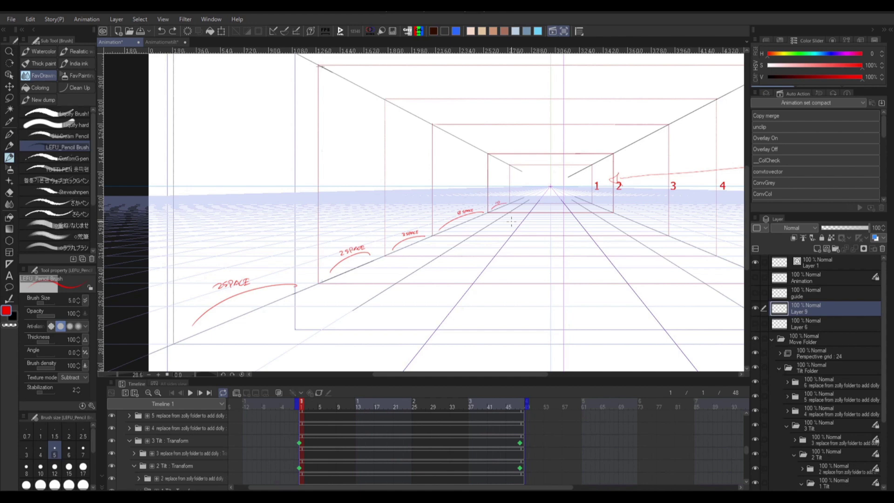
scroll(815, 287, down, 1)
scroll(507, 147, up, 3)
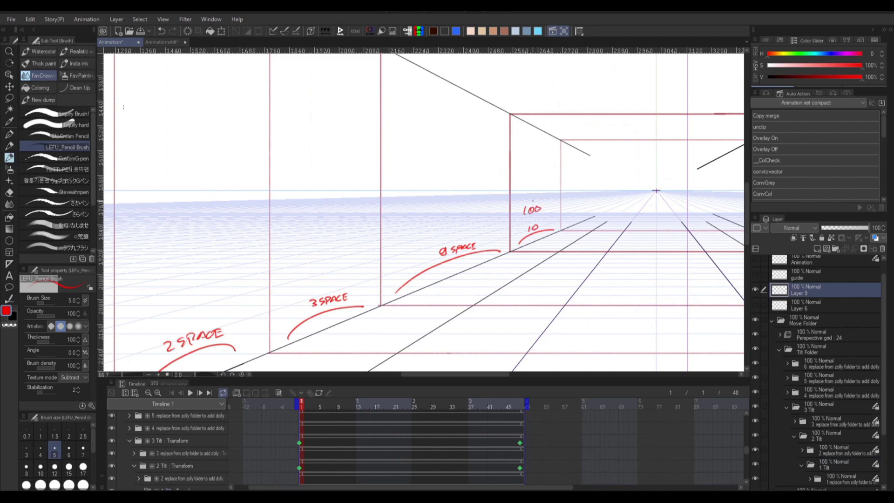
drag(458, 225, 456, 217)
drag(452, 229, 551, 193)
drag(405, 219, 416, 215)
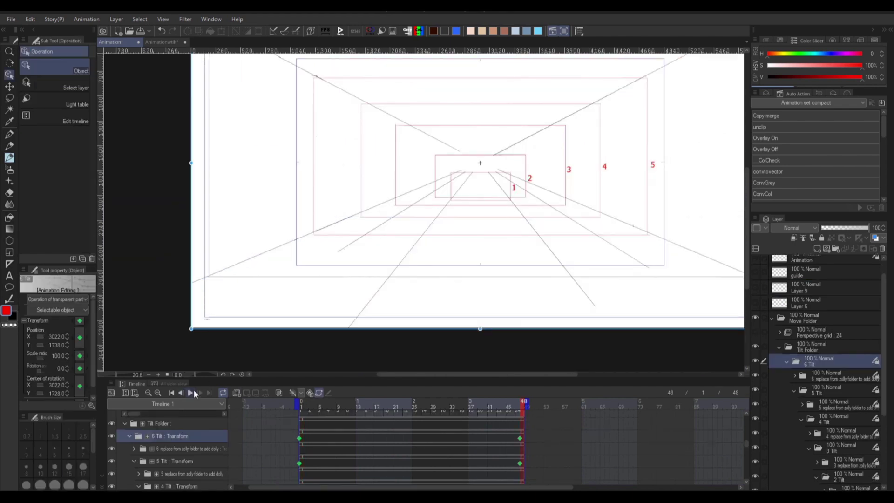
Play back the tilt animation on the corridor lines, and preview the same move on the painted forest scene.
click(191, 393)
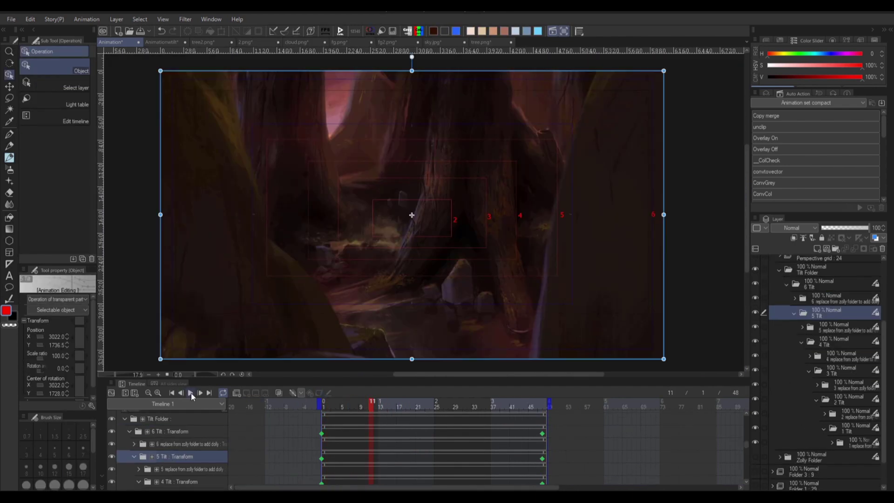
click(191, 393)
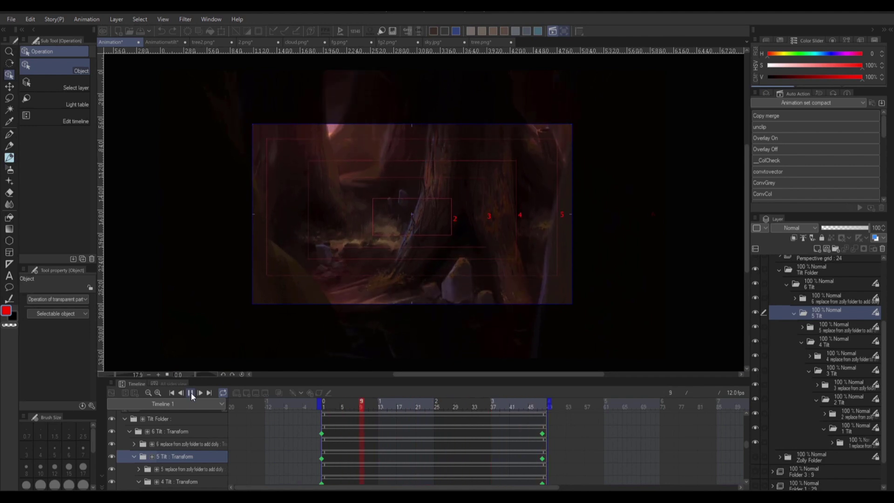
click(190, 393)
Reverse the nesting of the tilt folders so that 1 Tilt is outermost and 6 Tilt is innermost.
click(838, 428)
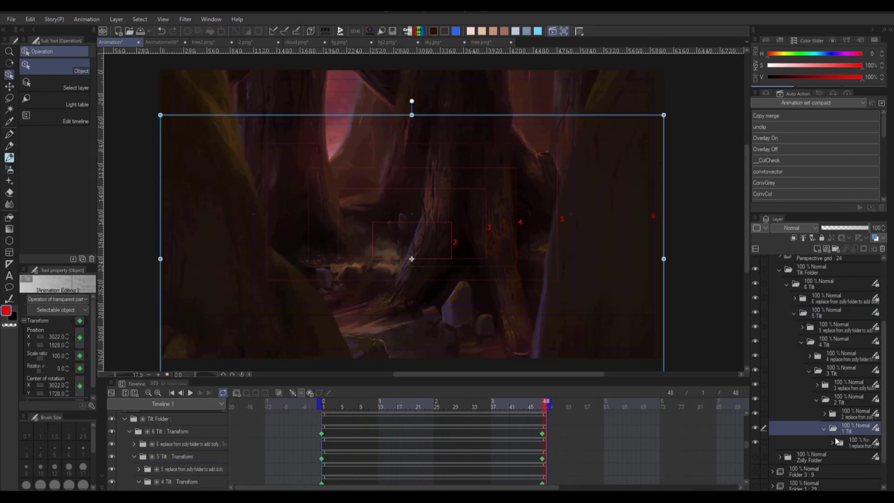
drag(836, 441, 840, 453)
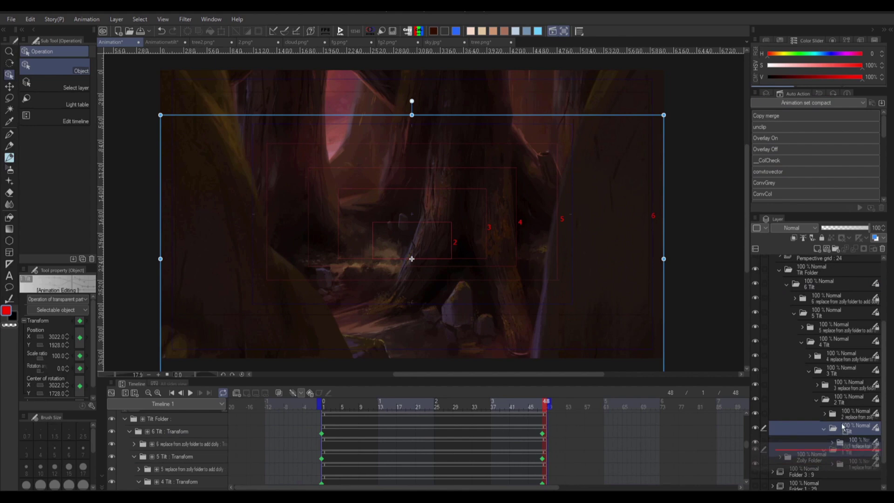
drag(842, 423, 842, 374)
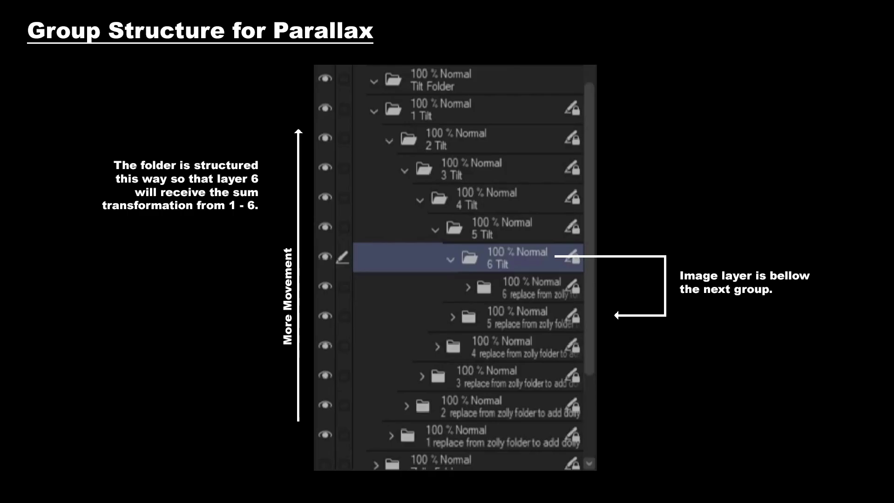